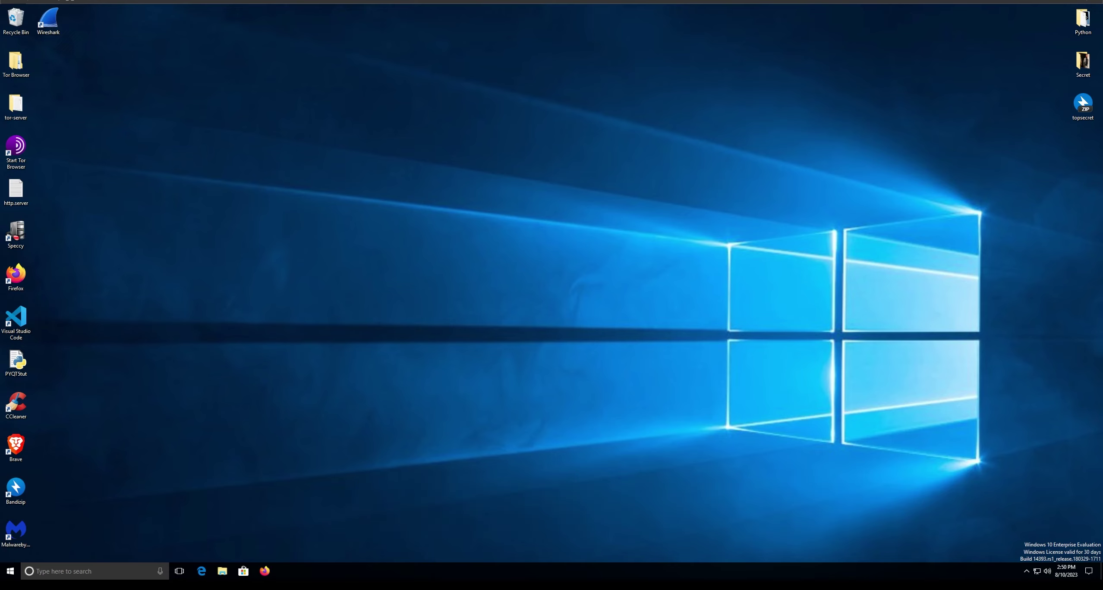
- Launch Malwarebytes from its desktop shortcut to show the protected-device dashboard
key(m)
key(Return)
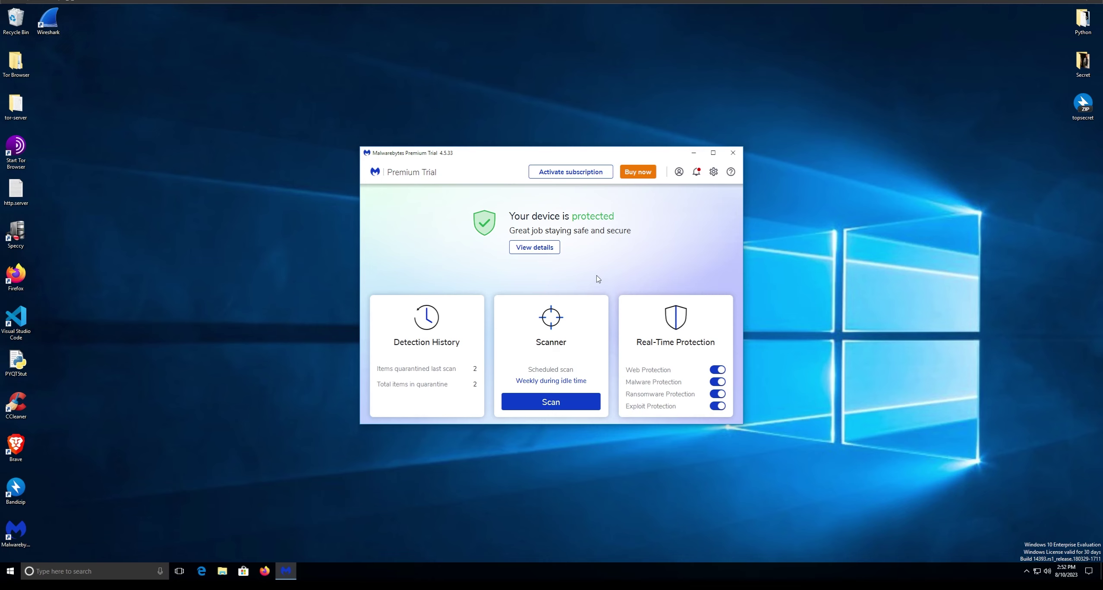
- Shift the Malwarebytes window right and dismiss its What's new notification
drag(405, 160, 444, 149)
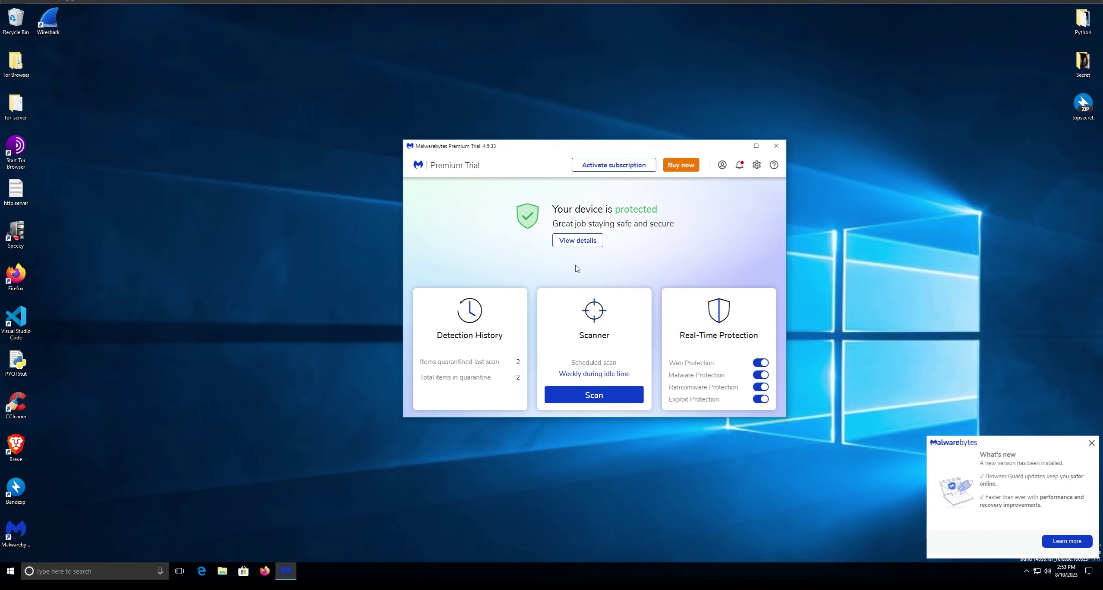
click(1089, 447)
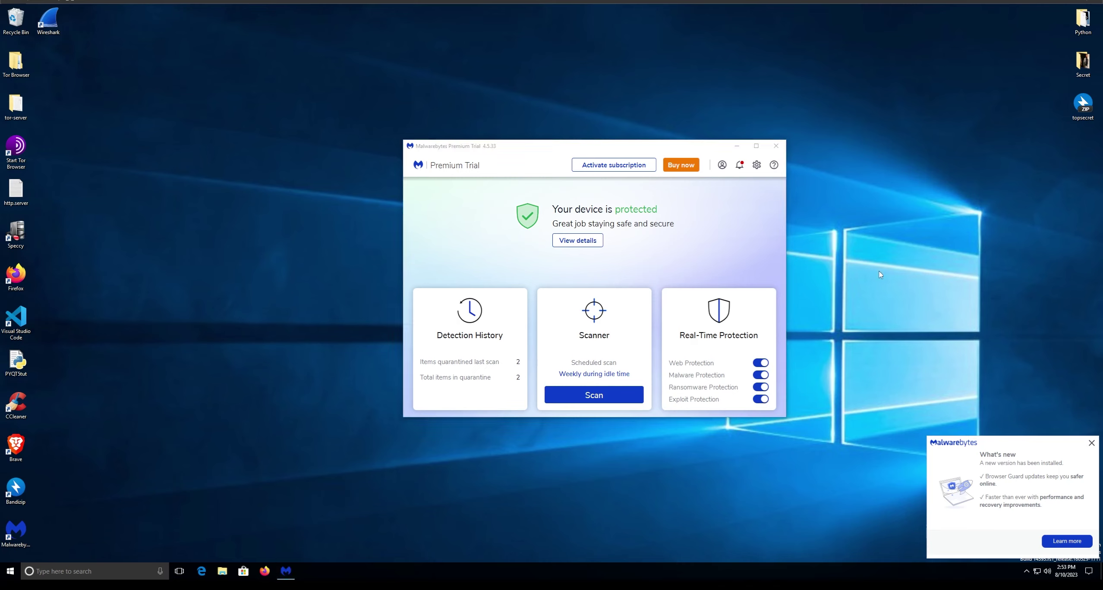
click(775, 146)
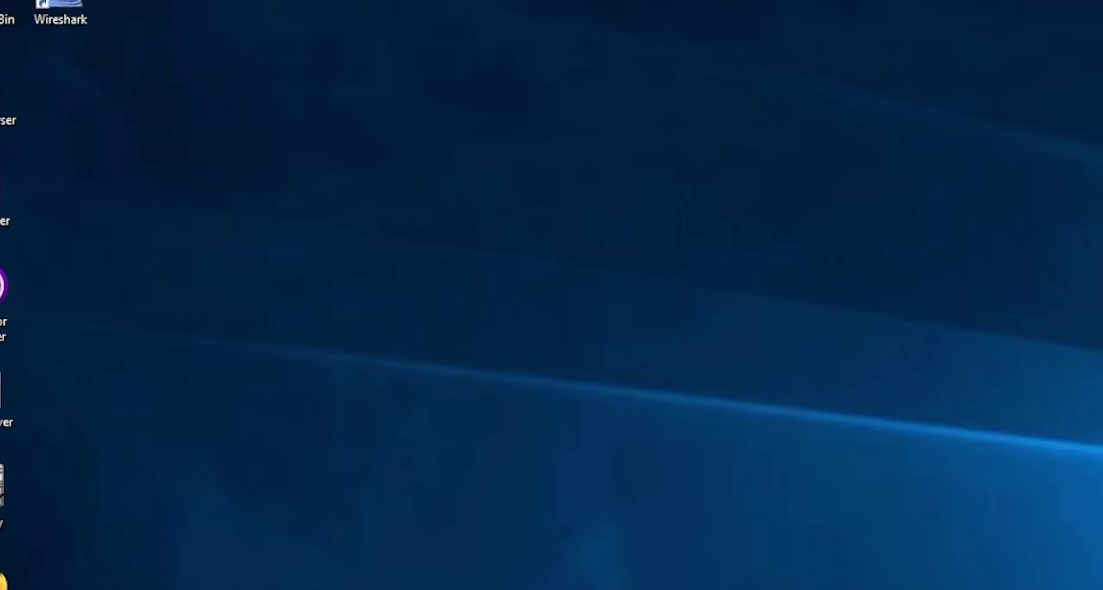
- Open the virtual machine's settings on the Network Adapter, connected via NAT
click(9, 2)
mouse_move(10, 39)
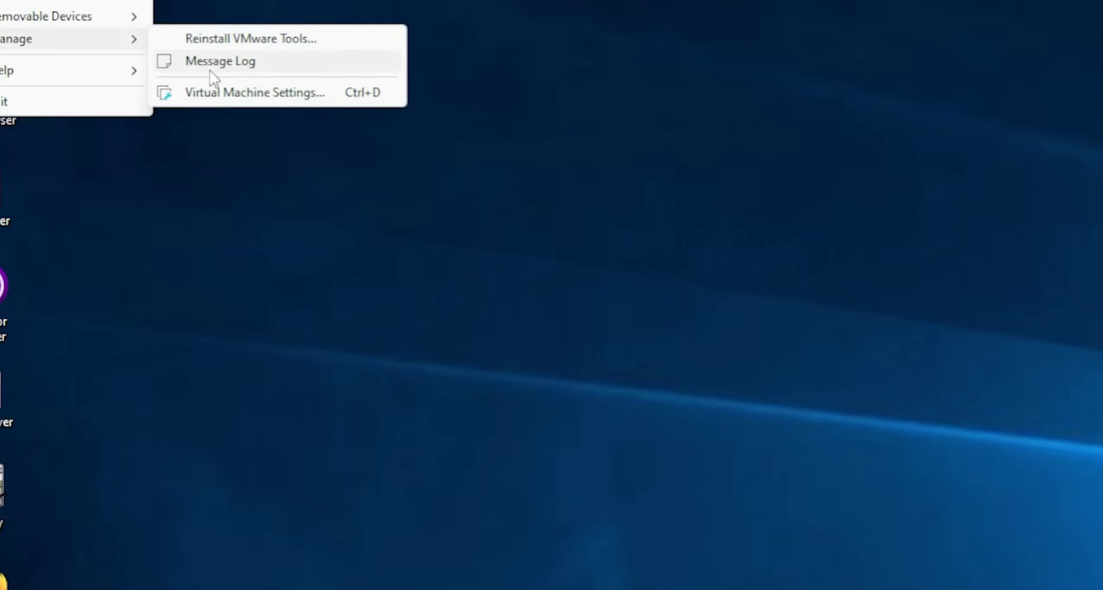
click(228, 96)
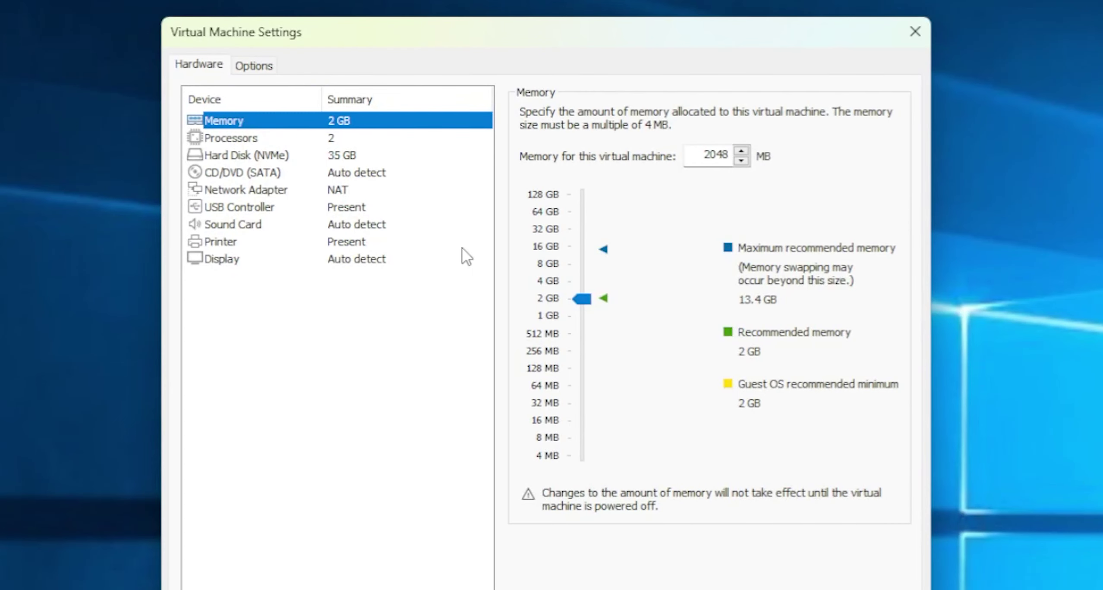
click(294, 190)
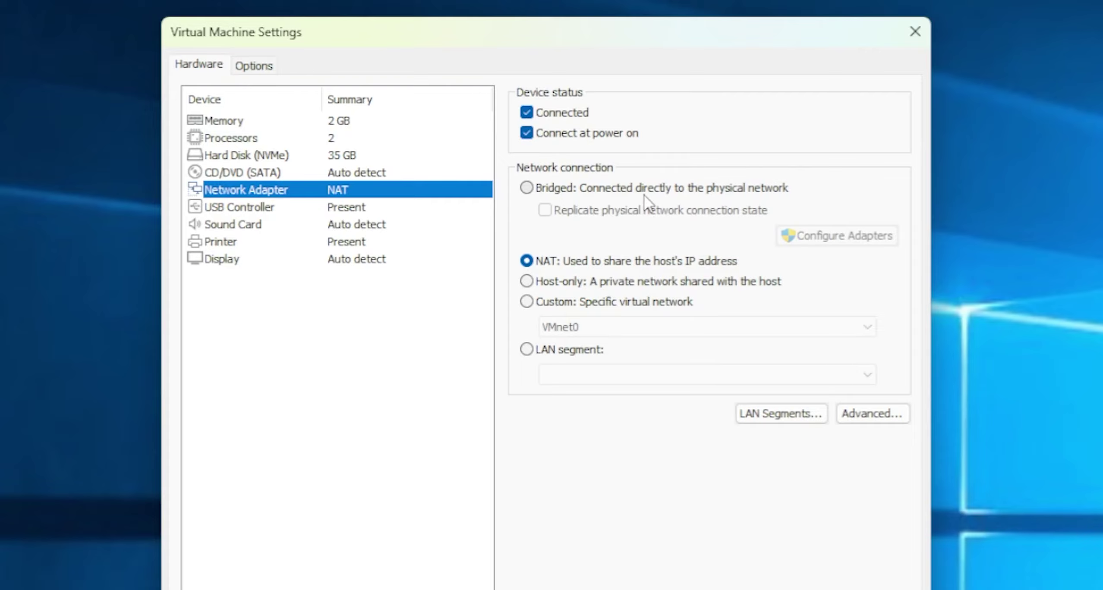
- Review the VM's Options and Shared Folders settings, then cancel without changes
click(257, 70)
click(222, 160)
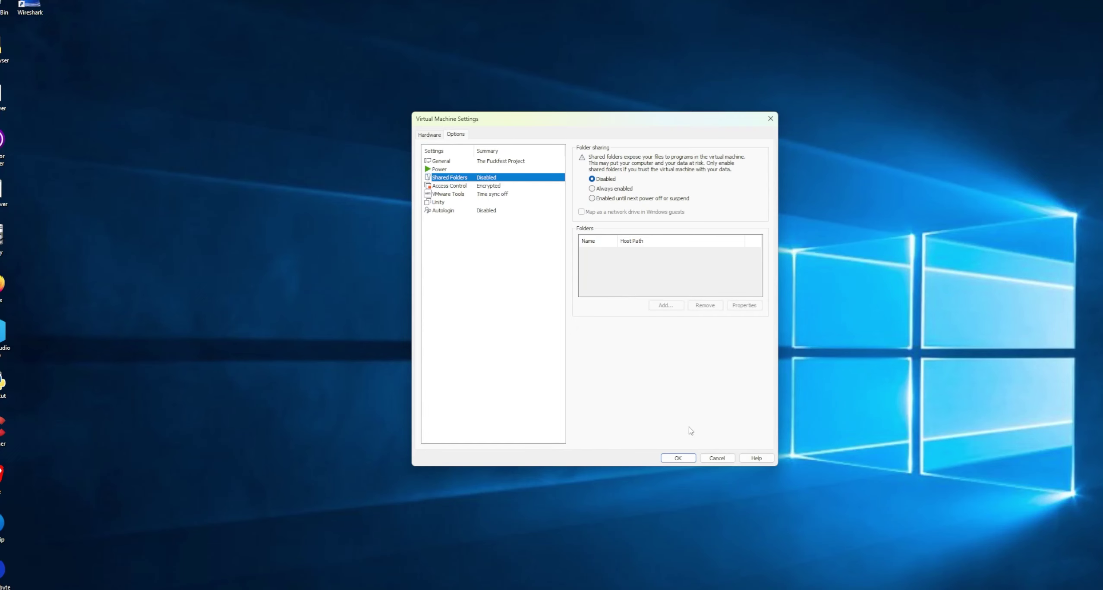
click(720, 459)
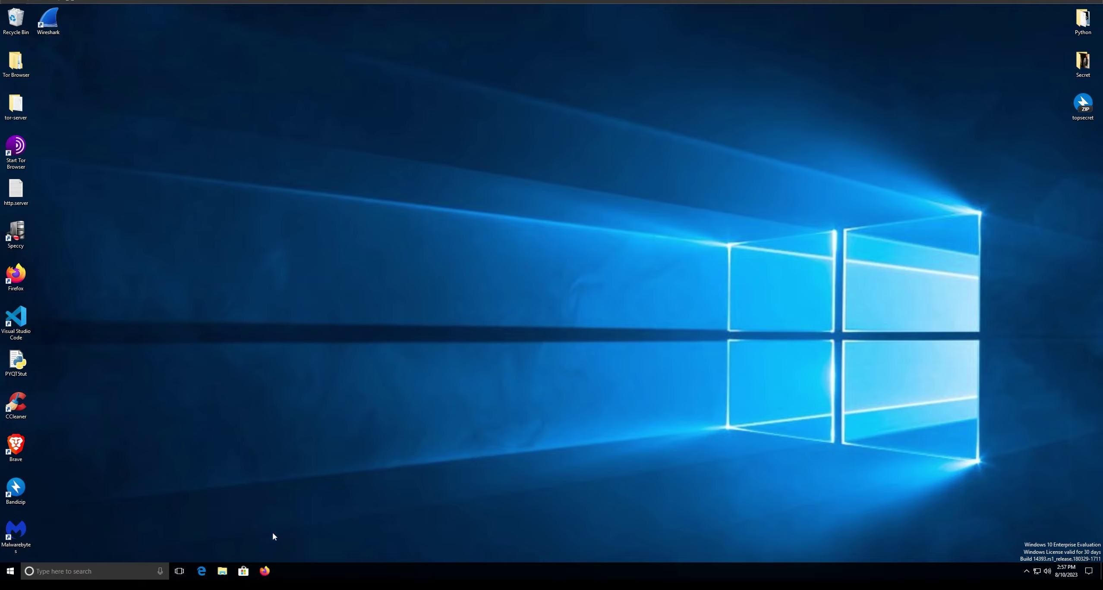
- Open and close Firefox in the guest, then launch Tor Browser from the desktop
click(270, 575)
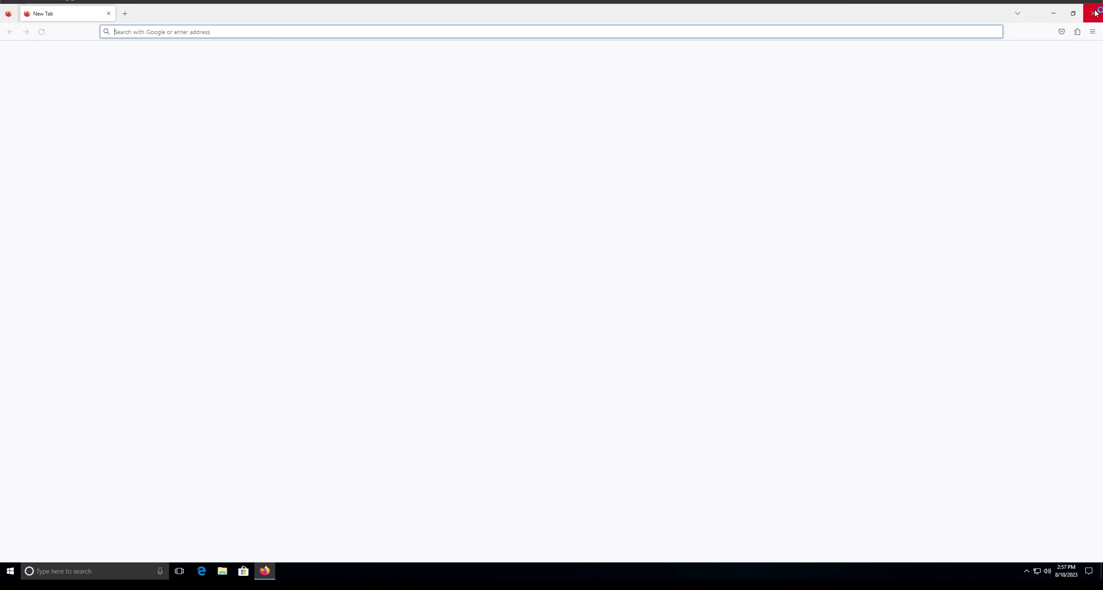
click(1082, 11)
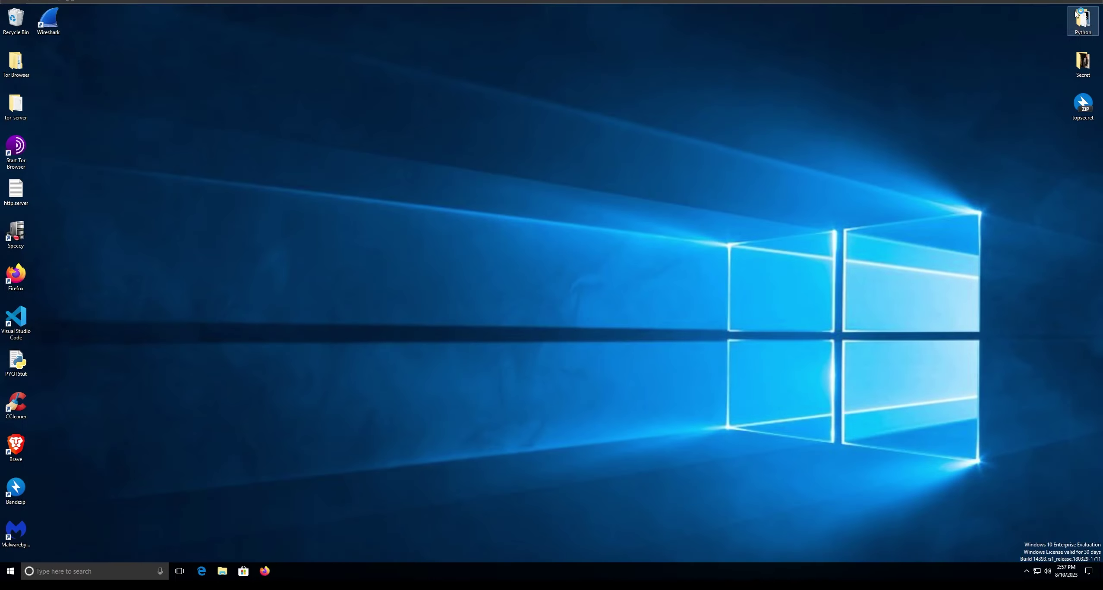
double_click(16, 148)
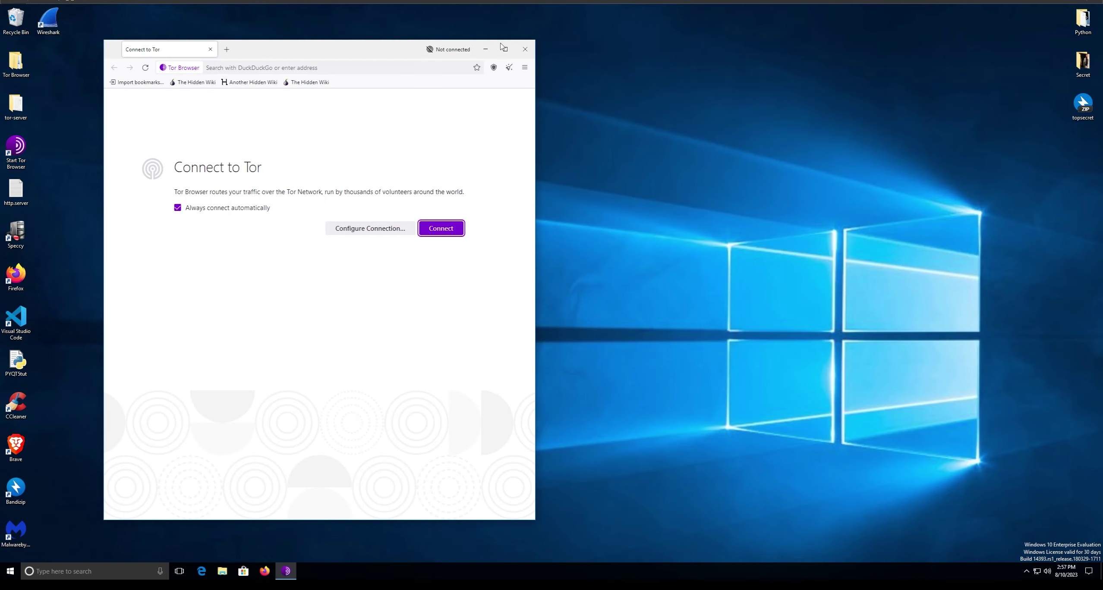
- Maximize and connect Tor Browser, search DuckDuckGo for 'ebay', and show the duckduckgo.com circuit
click(504, 49)
click(224, 34)
text(eb)
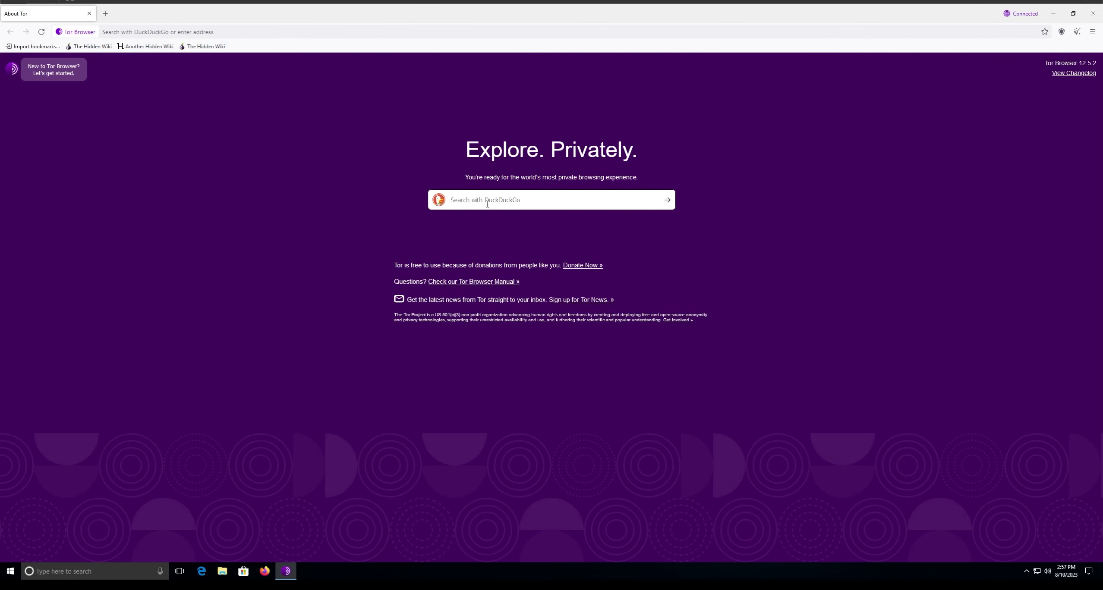
click(487, 204)
text(ebay)
key(Return)
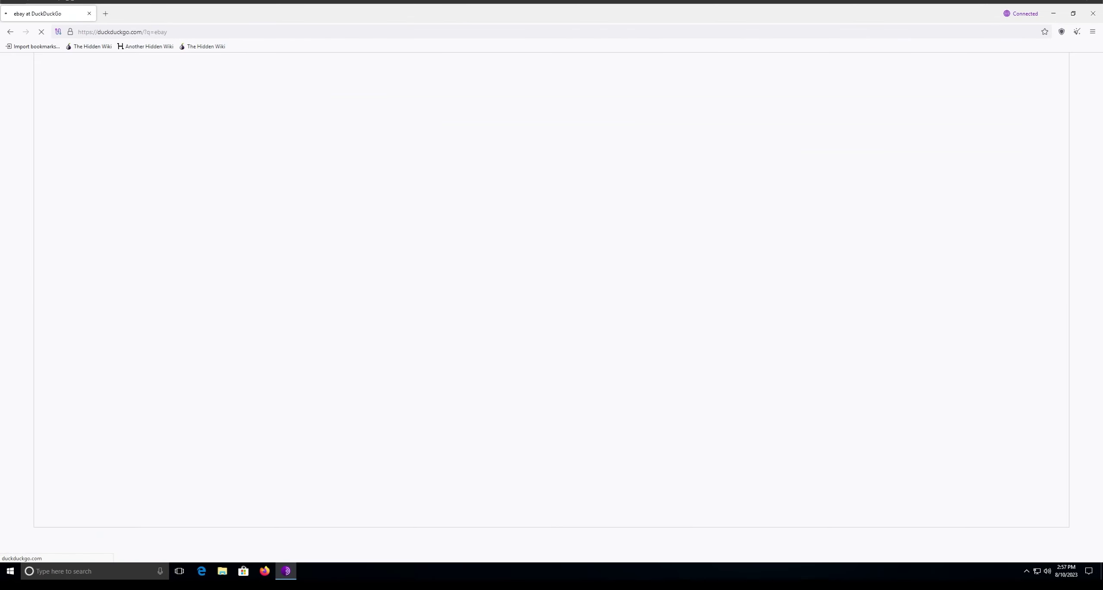
click(58, 32)
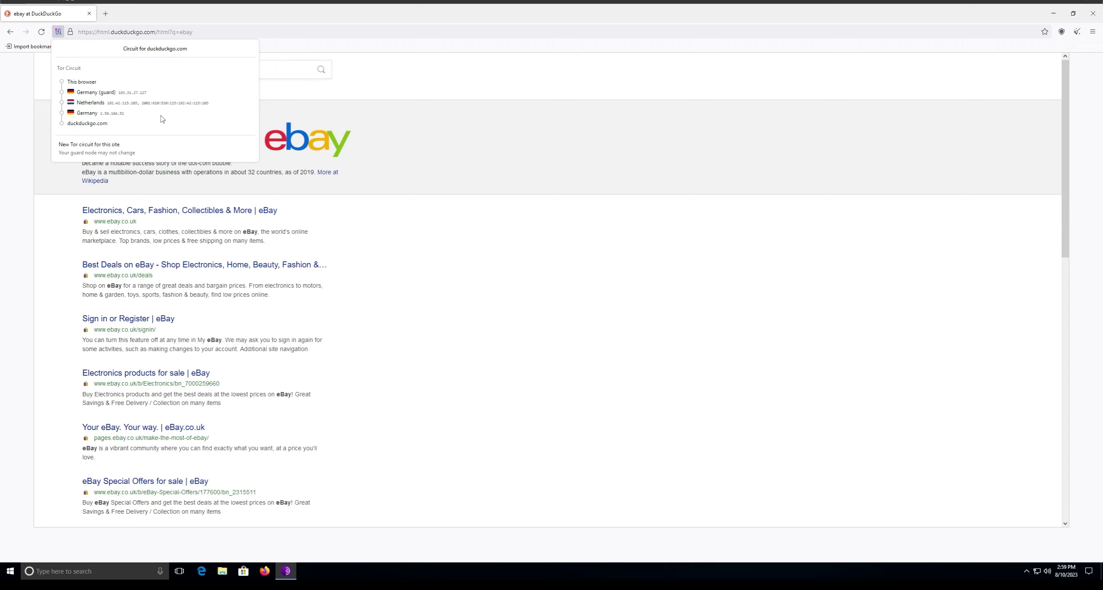
- Close the circuit popup and open the Safest security level settings from the shield button
click(487, 66)
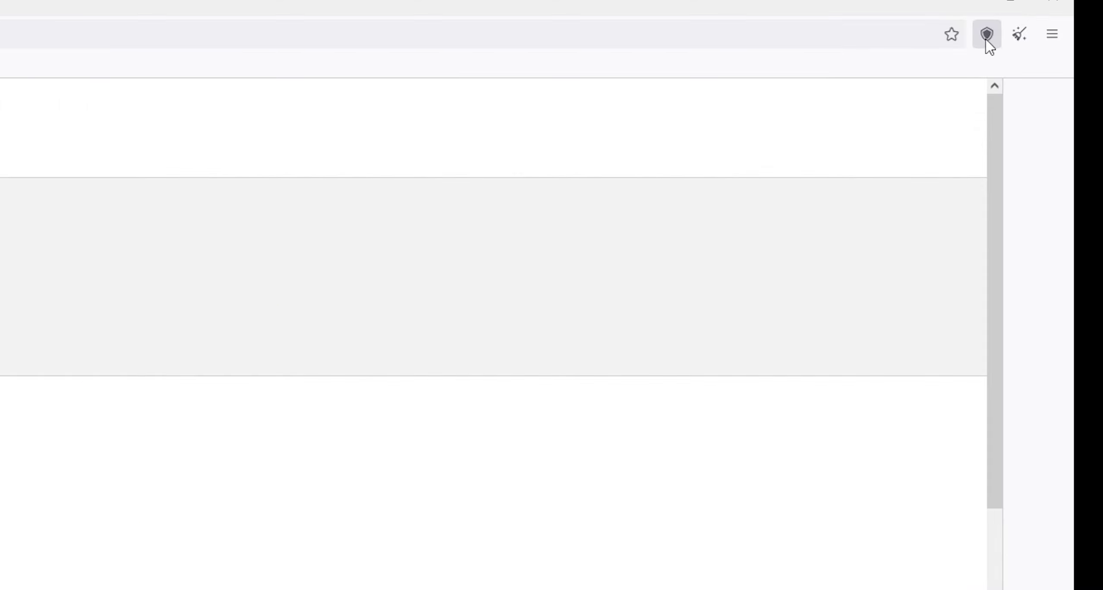
click(986, 41)
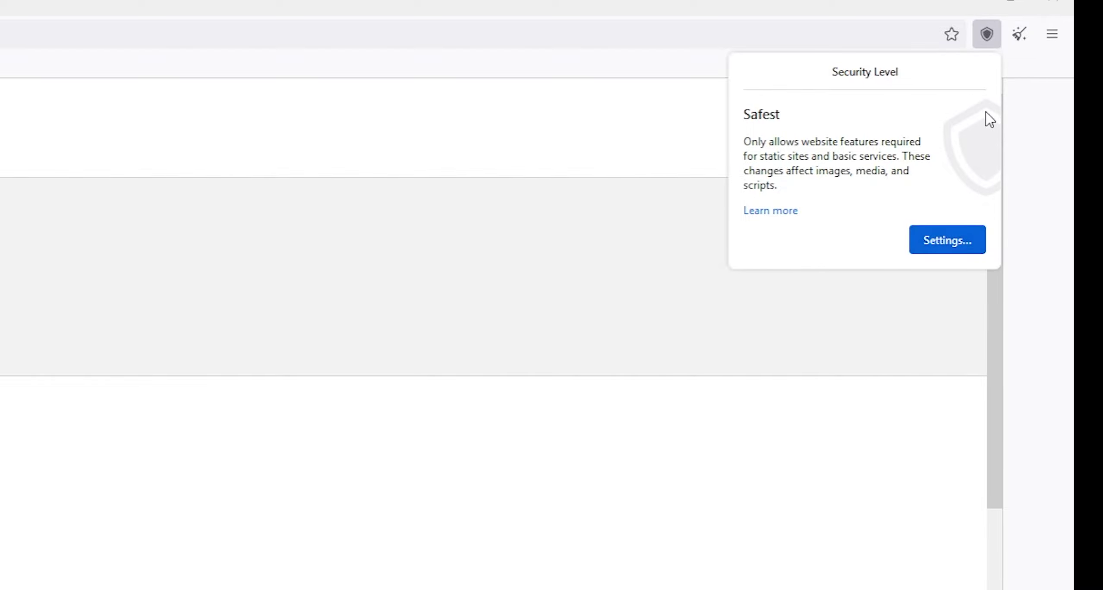
click(928, 246)
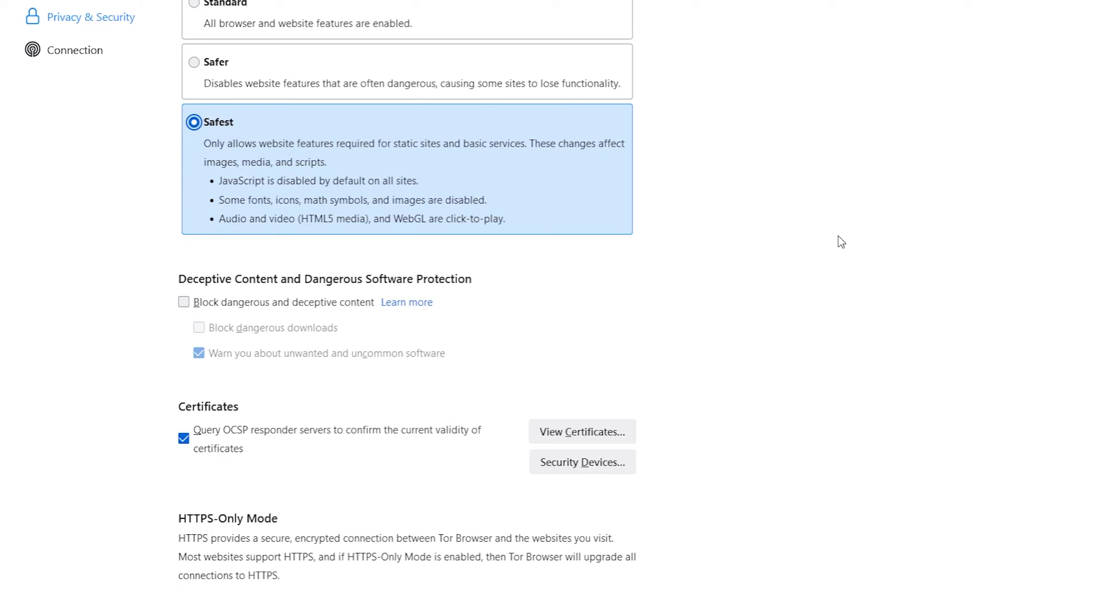
- Scroll through the Privacy & Security page reviewing the Safest security level details
scroll(244, 536, down, 2)
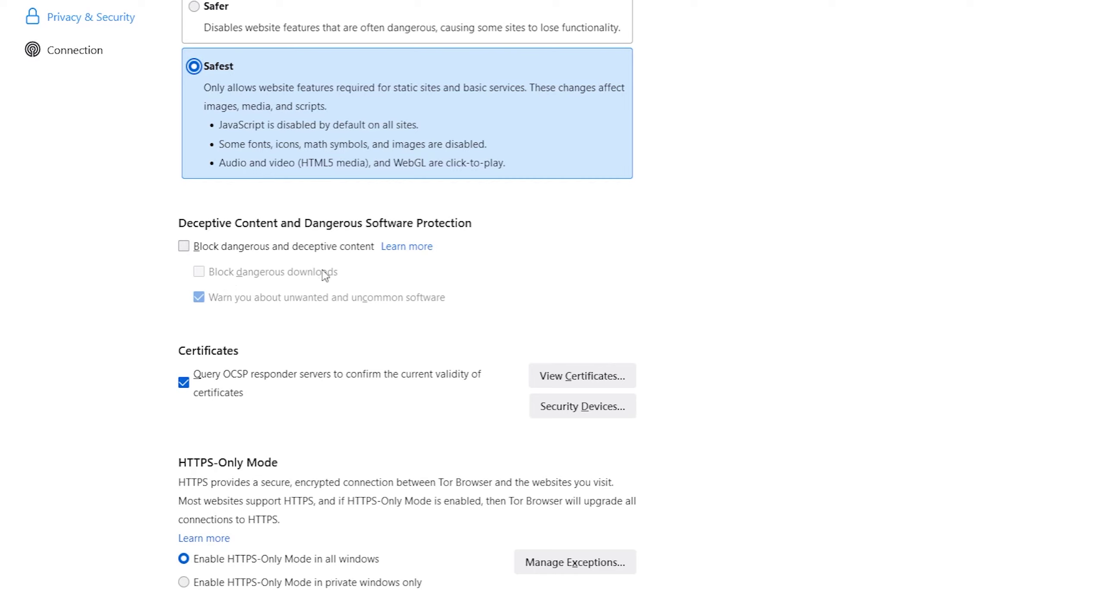
scroll(314, 246, up, 3)
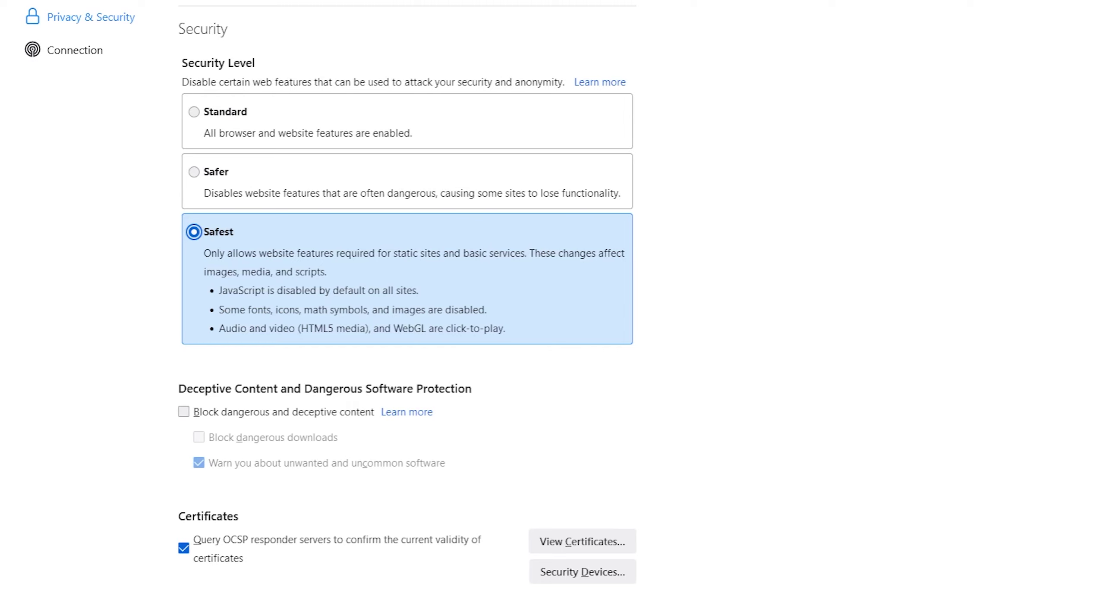
- Look at the Connection settings, try the Light website appearance, then close the settings tab
click(80, 60)
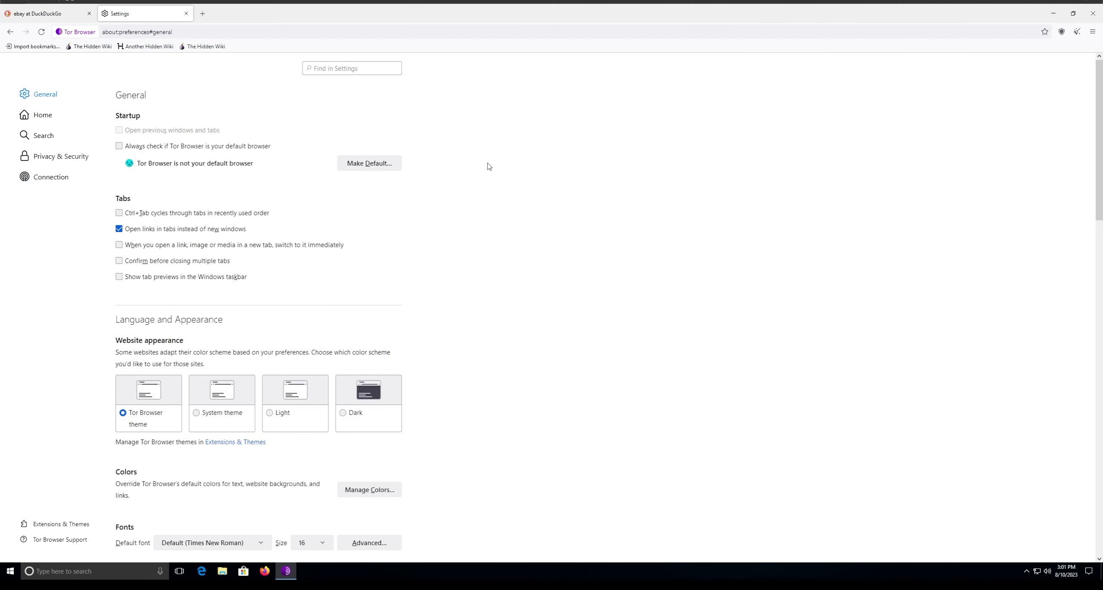
click(362, 391)
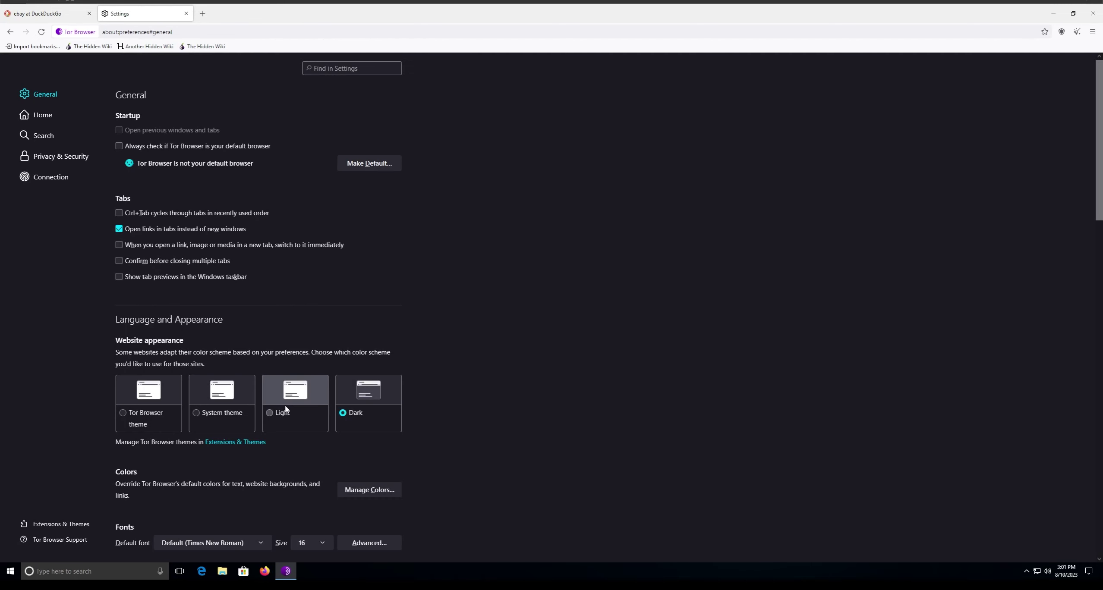
click(281, 397)
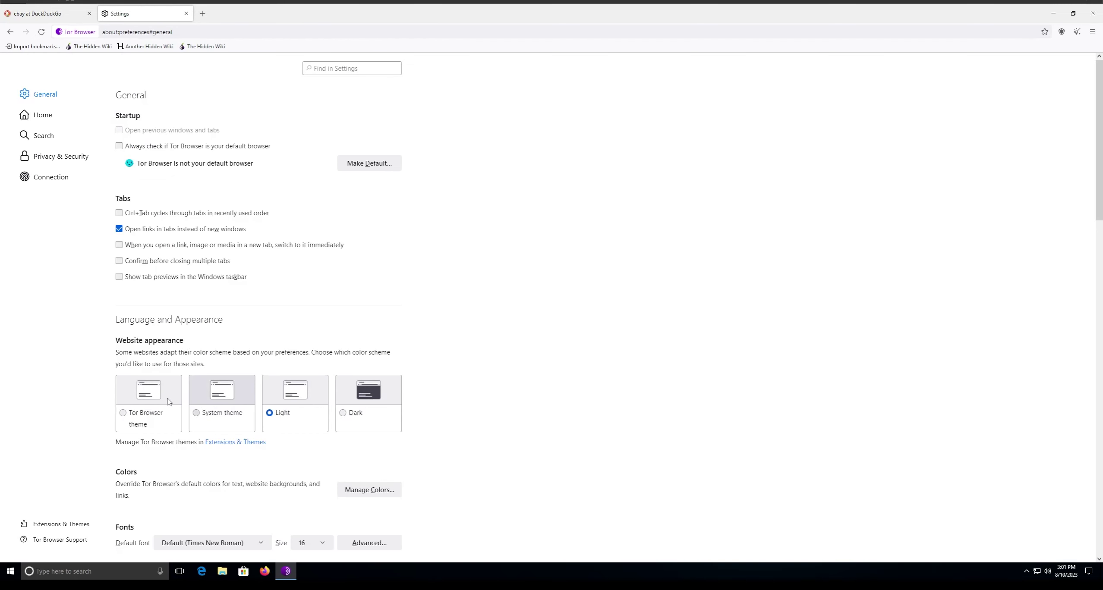
click(186, 14)
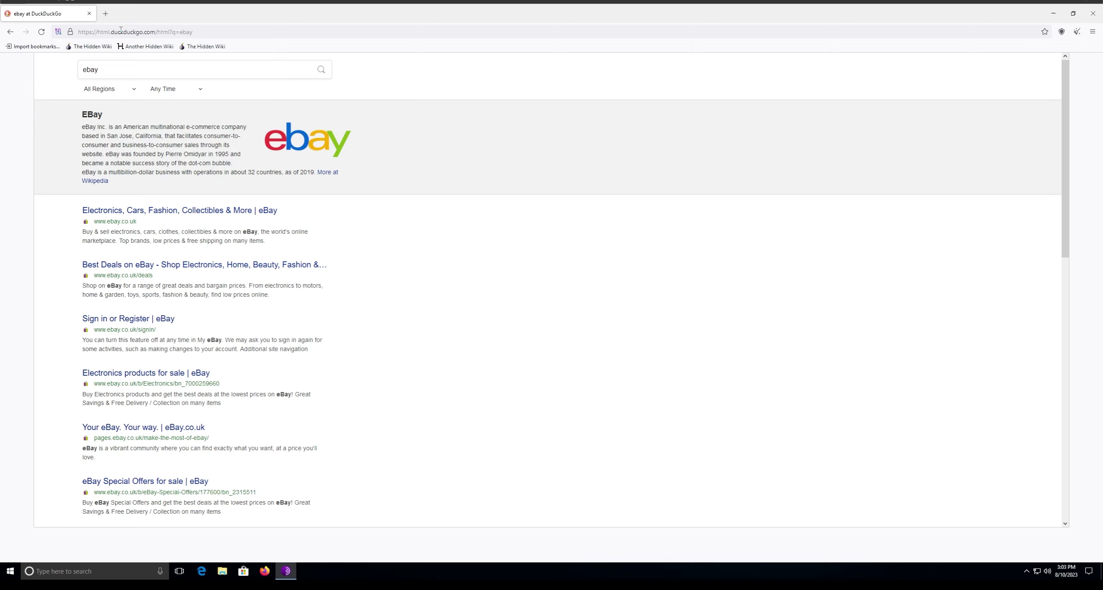
- Load The Hidden Wiki onion page from the bookmarks toolbar
click(87, 46)
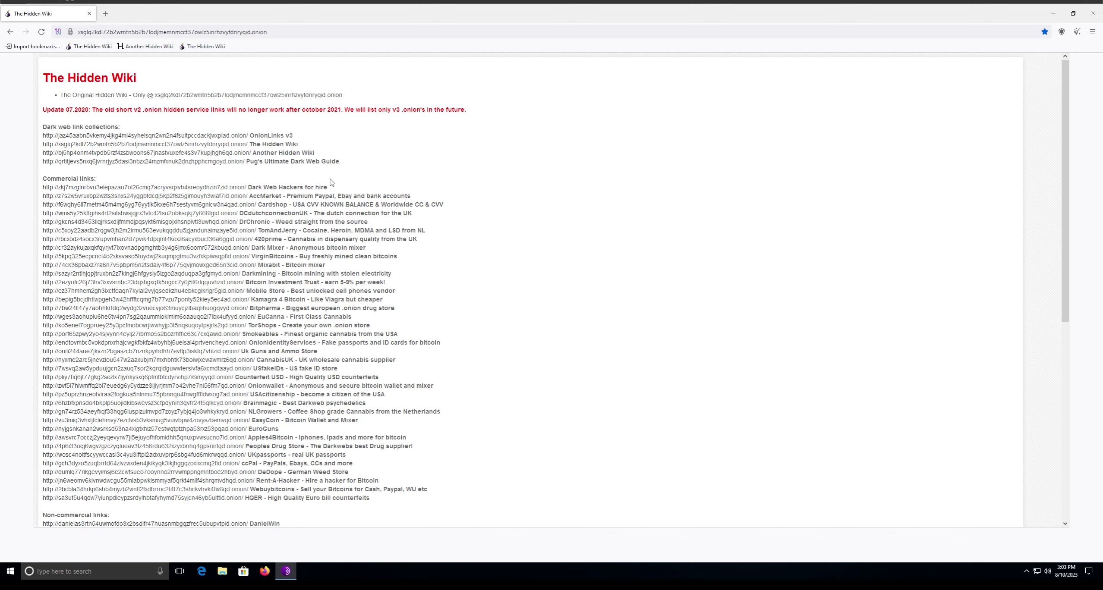
click(70, 33)
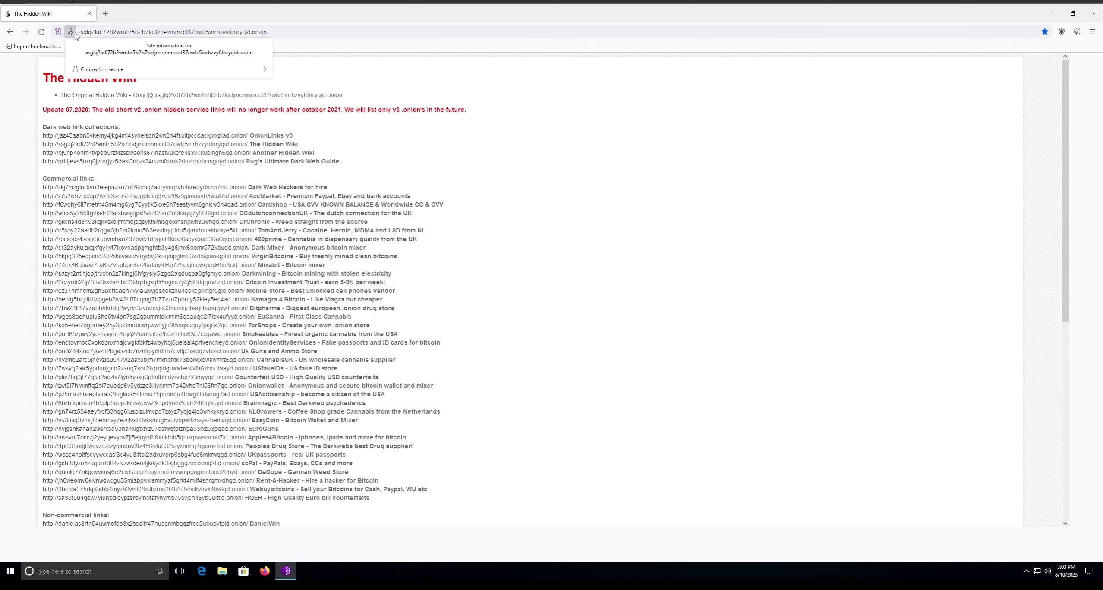
click(75, 33)
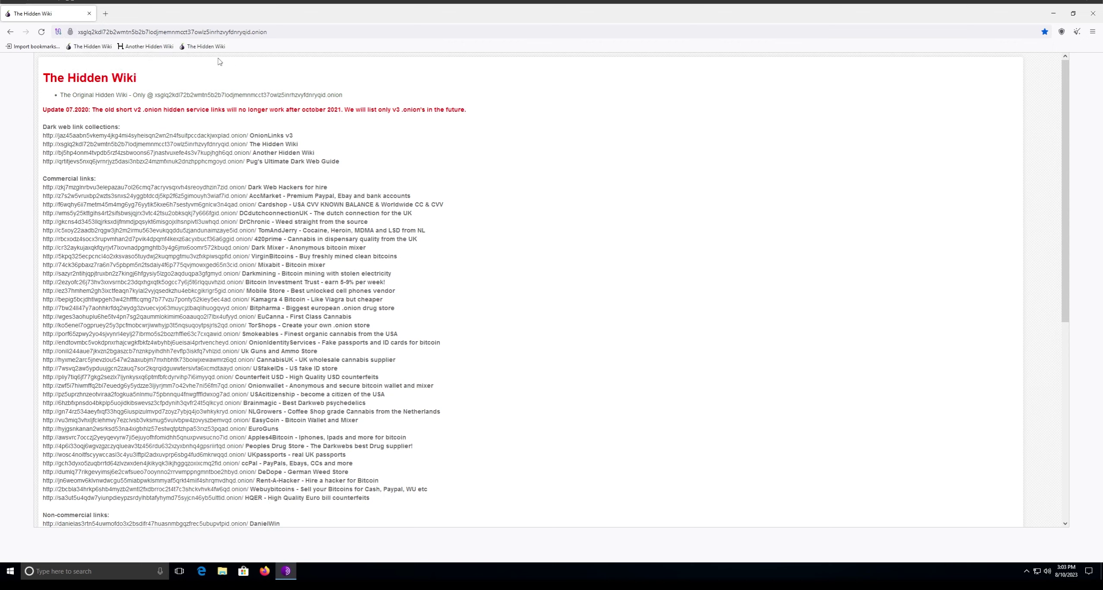
click(274, 31)
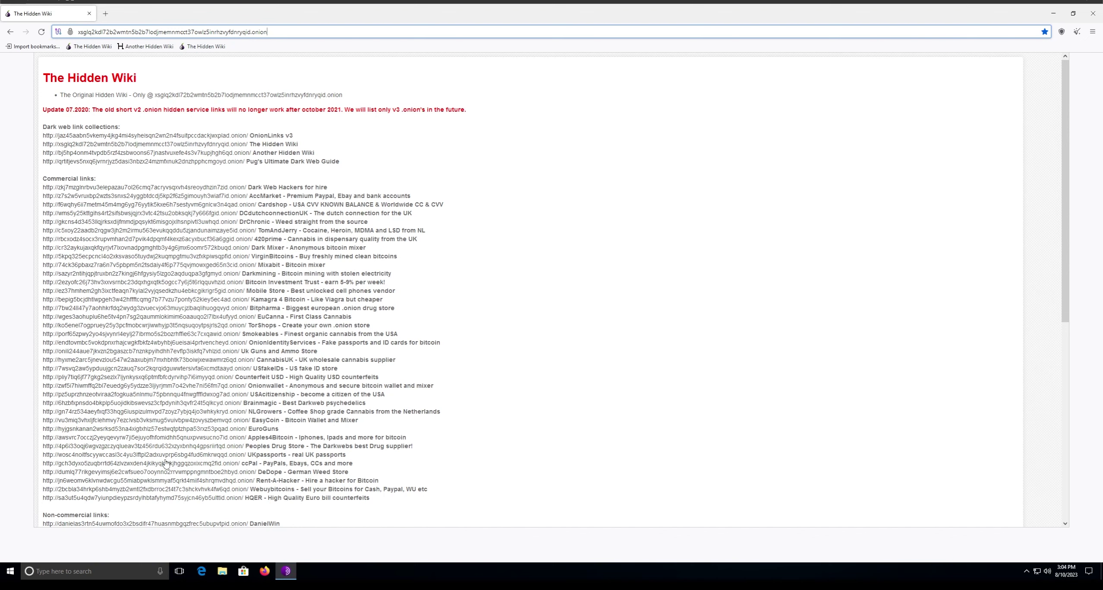
- Open the EuroGuns onion site, scroll its listings, and quit Tor Browser with Alt+F4
click(201, 429)
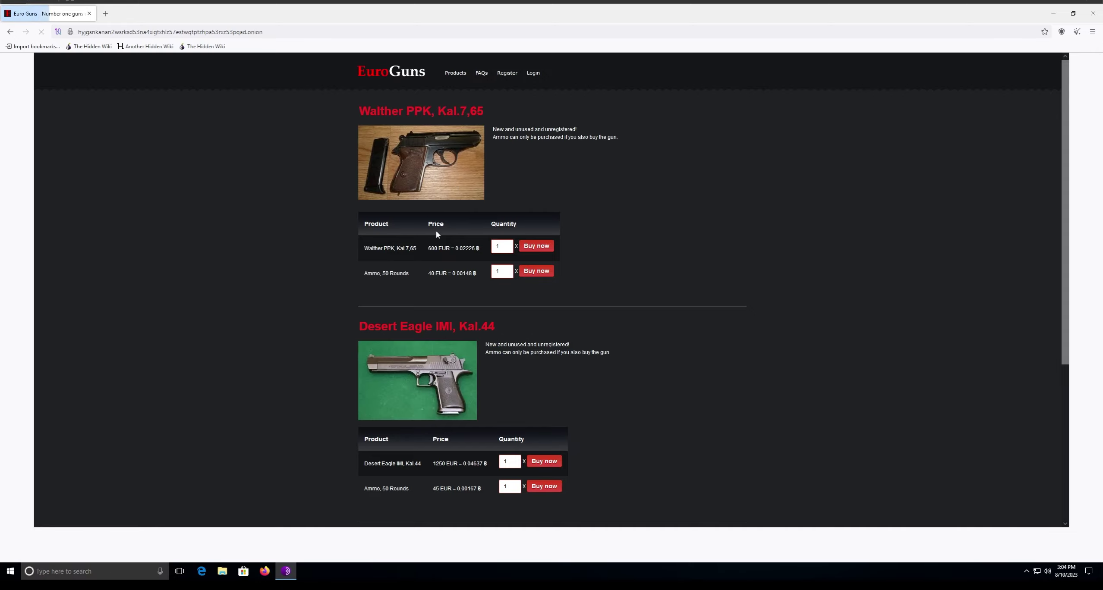
scroll(429, 304, down, 5)
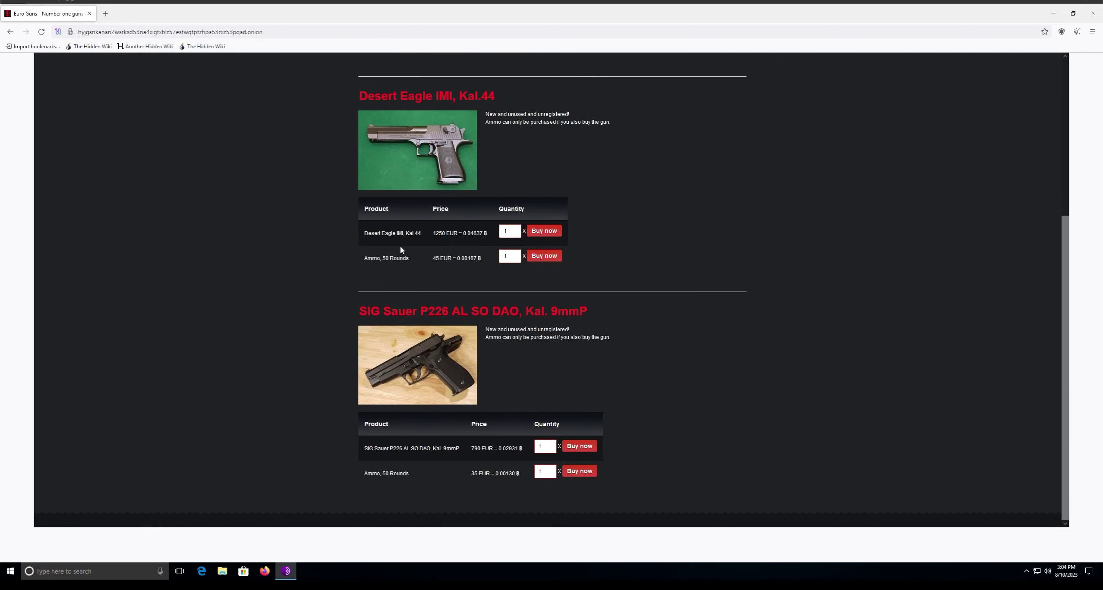
scroll(479, 286, up, 5)
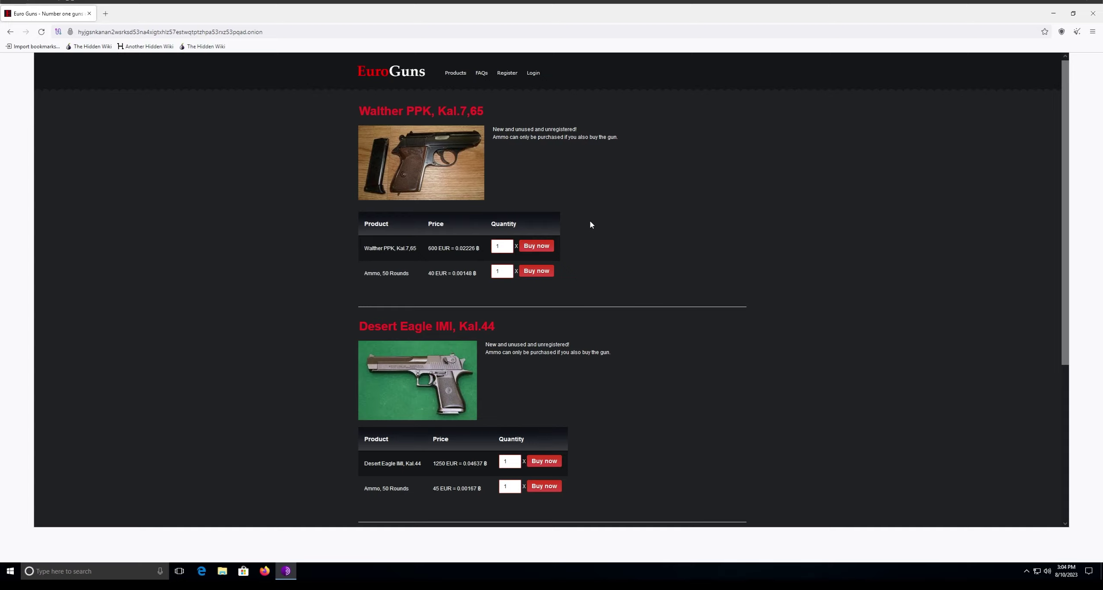
scroll(587, 225, down, 5)
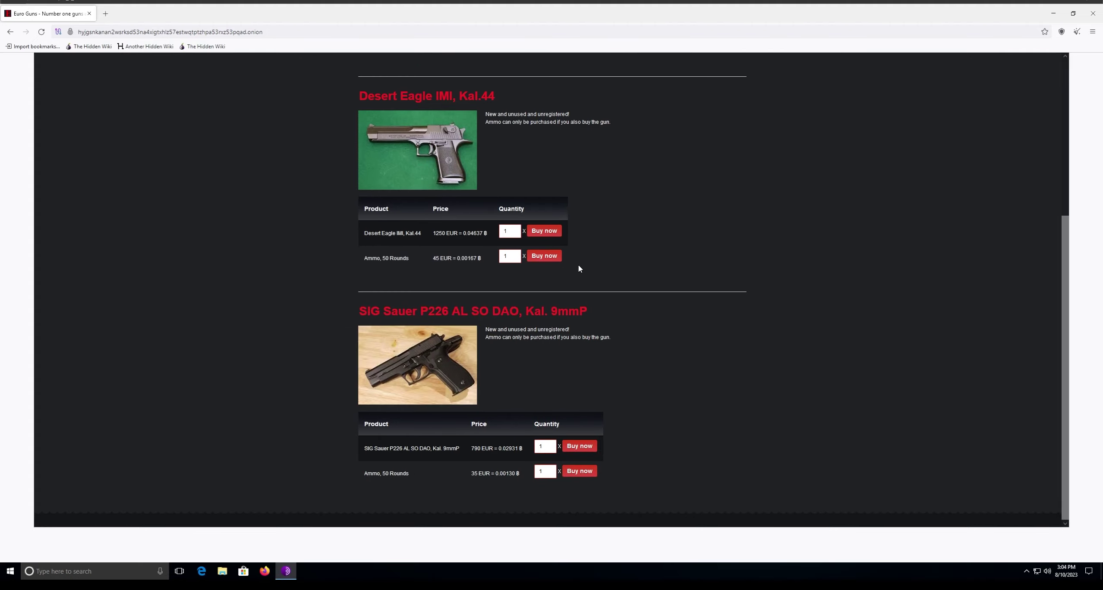
key(alt+F4)
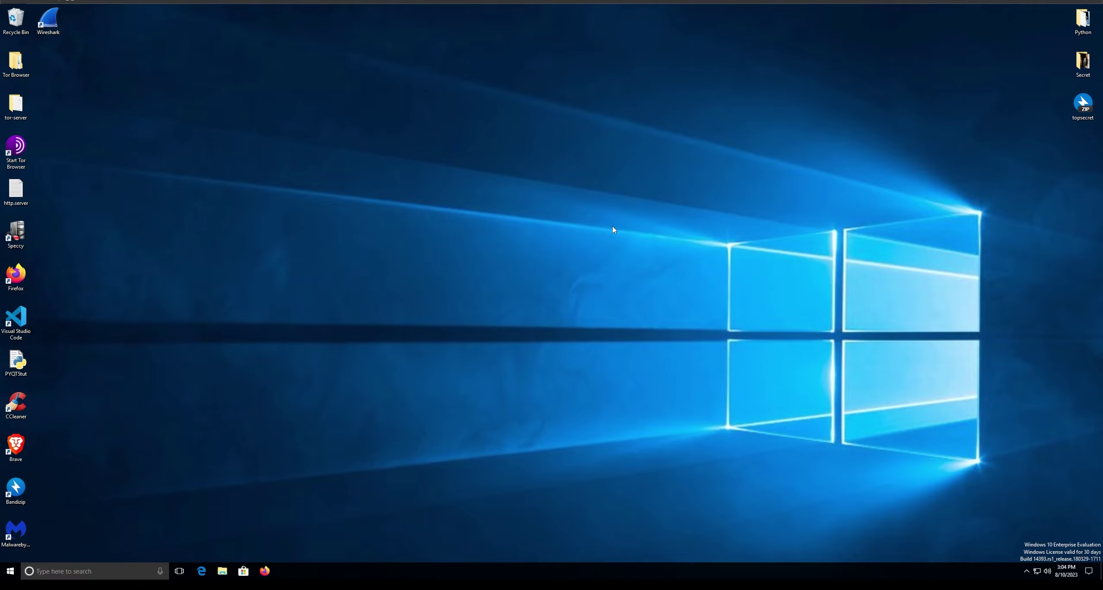